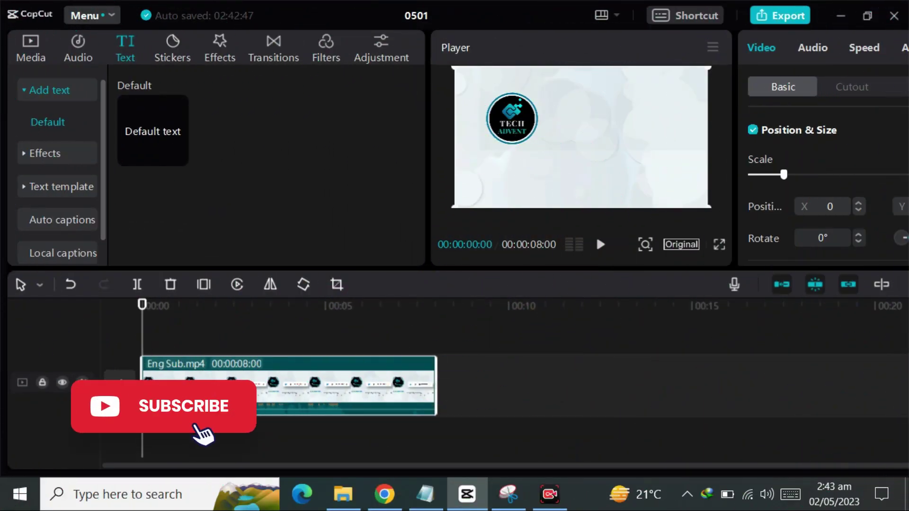
- Create auto captions from the Eng Sub.mp4 speech, keeping English as the caption language
left_click(62, 219)
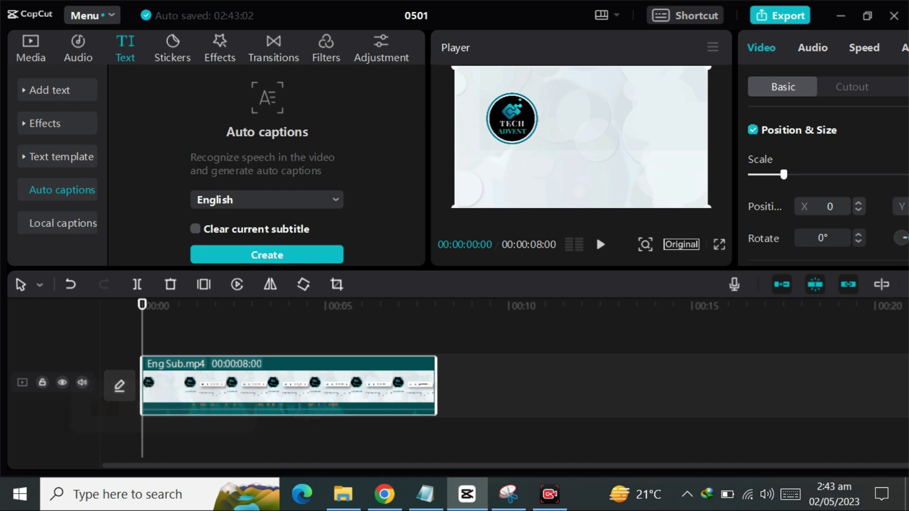
left_click(267, 200)
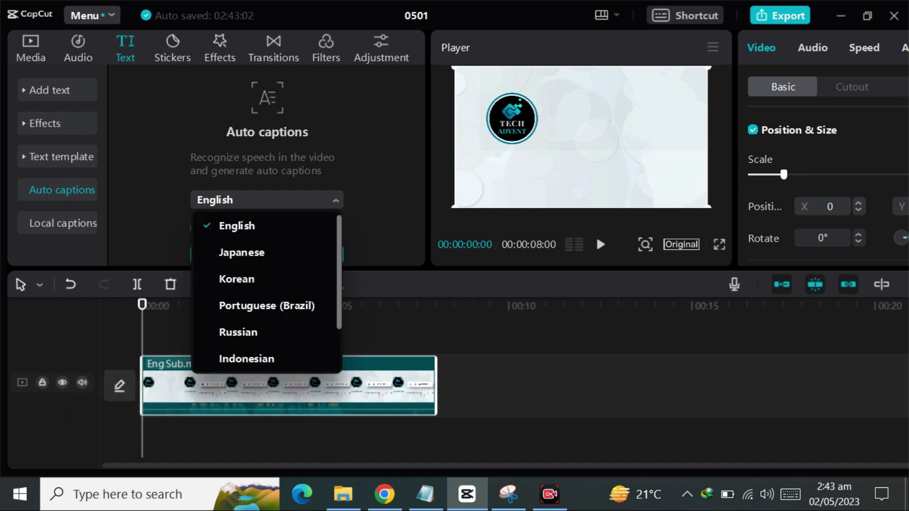
scroll(267, 292, "down", 2)
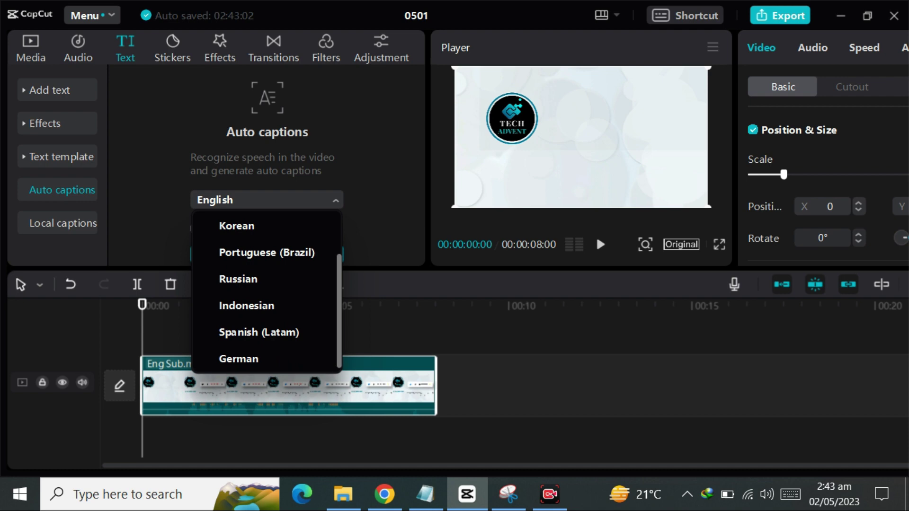
scroll(267, 291, "up", 2)
left_click(236, 226)
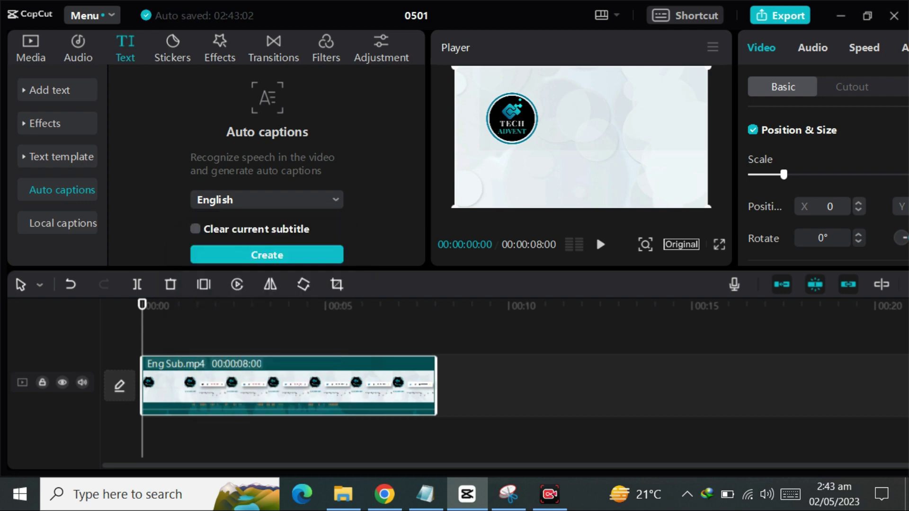
left_click(267, 255)
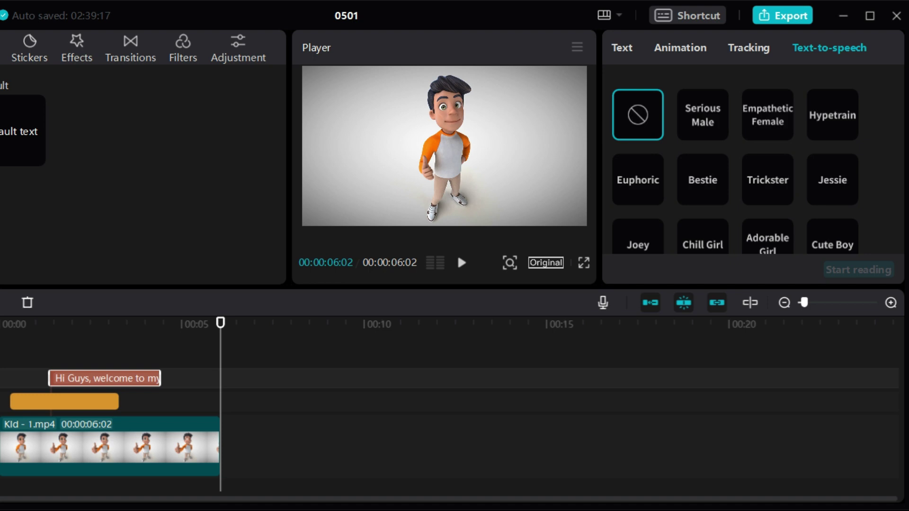
- Scroll down the text-to-speech voice grid toward the British Female voice
scroll(753, 161, "down", 5)
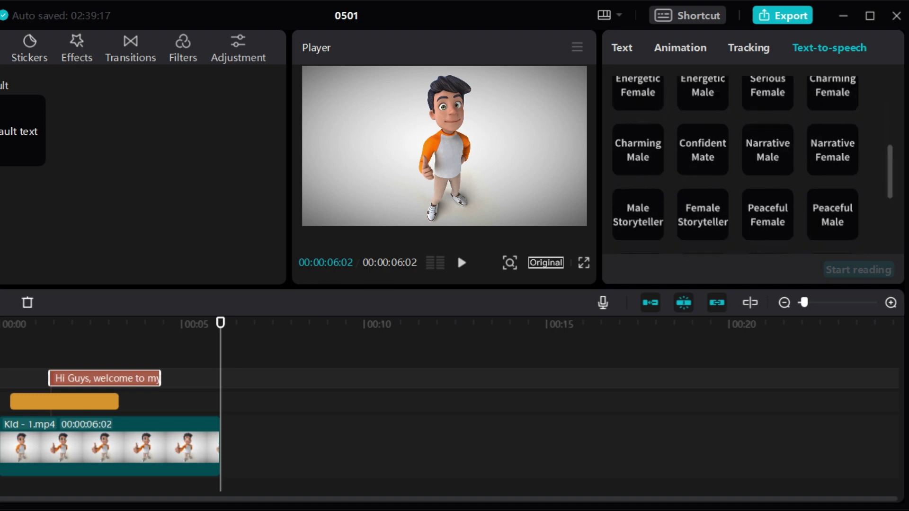
scroll(753, 161, "down", 3)
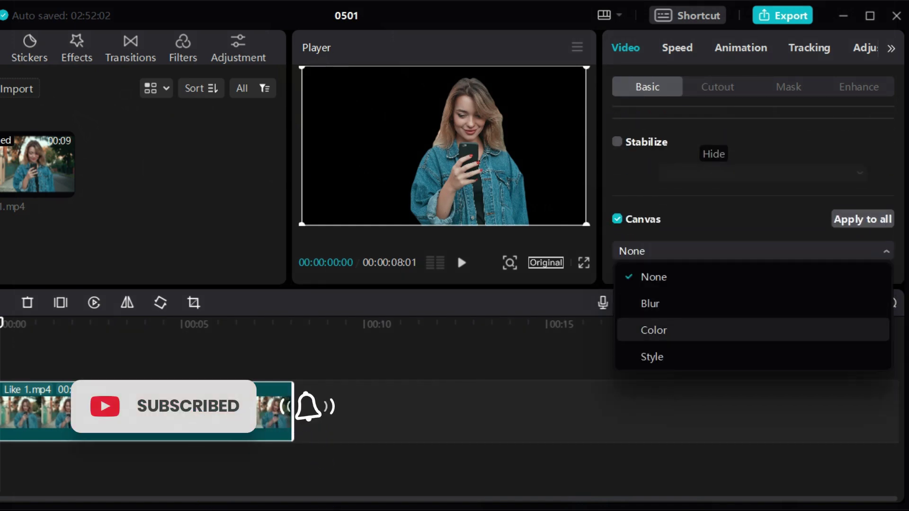
scroll(753, 190, "down", 2)
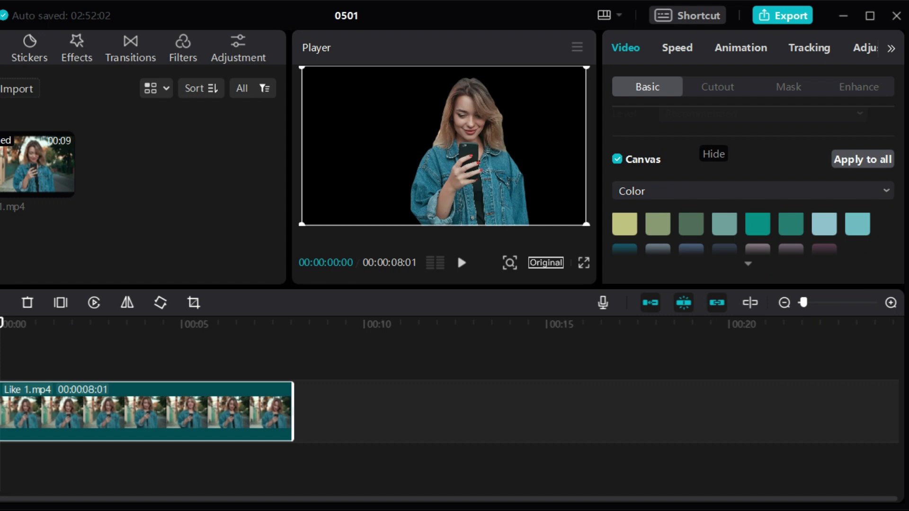
- Fill the Canvas colour behind the woman with teal, then switch it to magenta
left_click(757, 225)
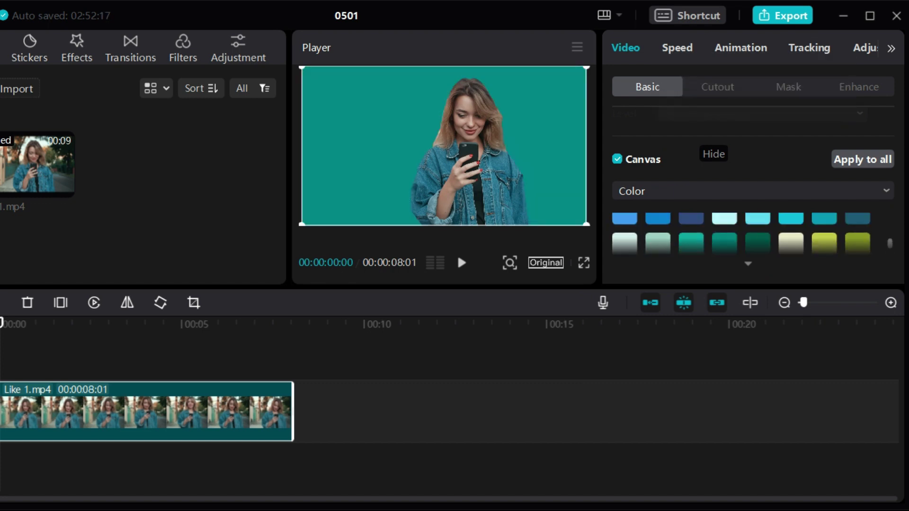
scroll(753, 232, "up", 1)
left_click(858, 225)
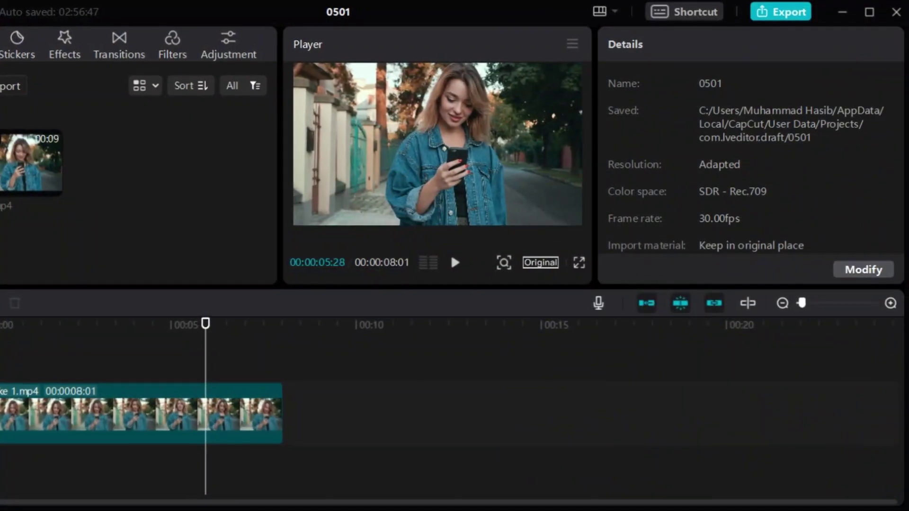
- Select the street clip and switch its aspect ratio to 4:3, then 1:1
left_click(142, 412)
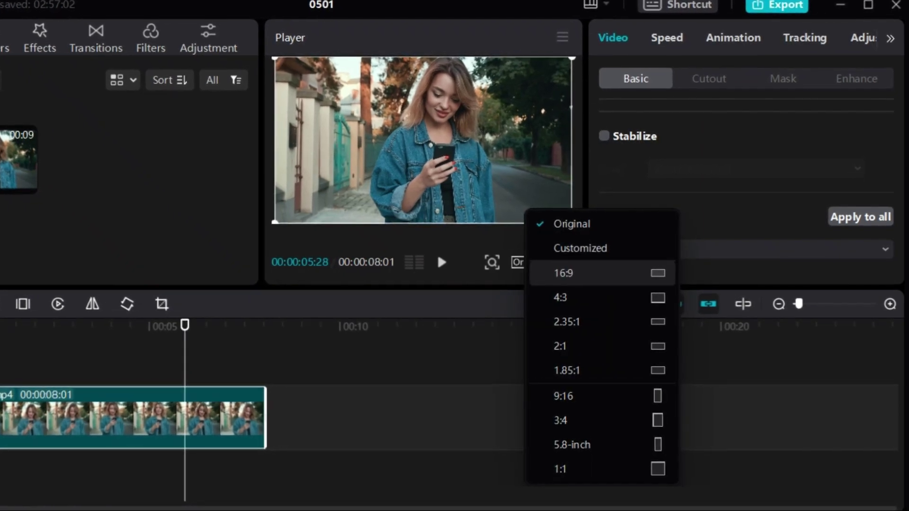
left_click(558, 298)
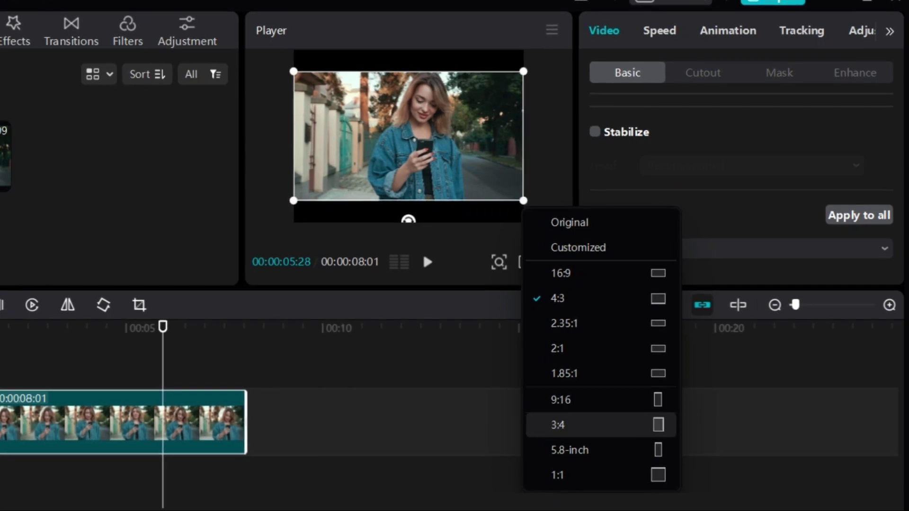
left_click(560, 474)
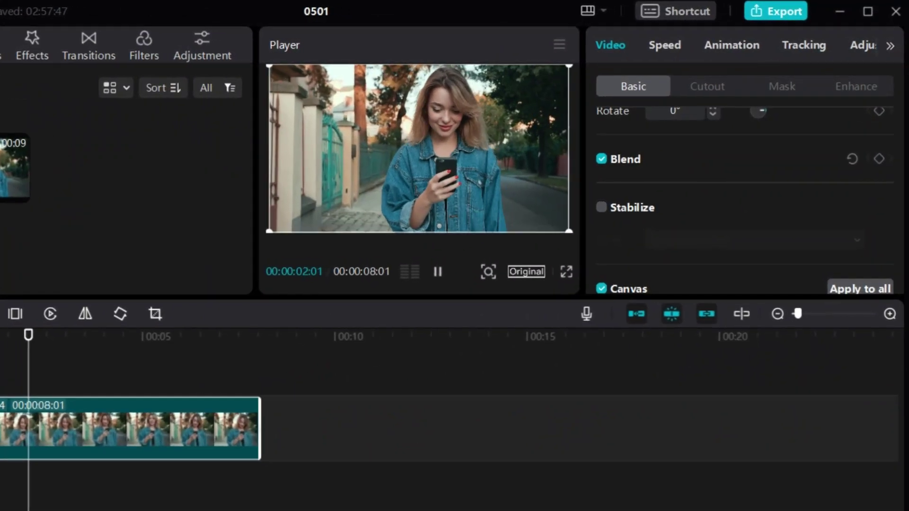
- Toggle Stabilize on and off, then enable Noise reduction and play the clip back
left_click(601, 208)
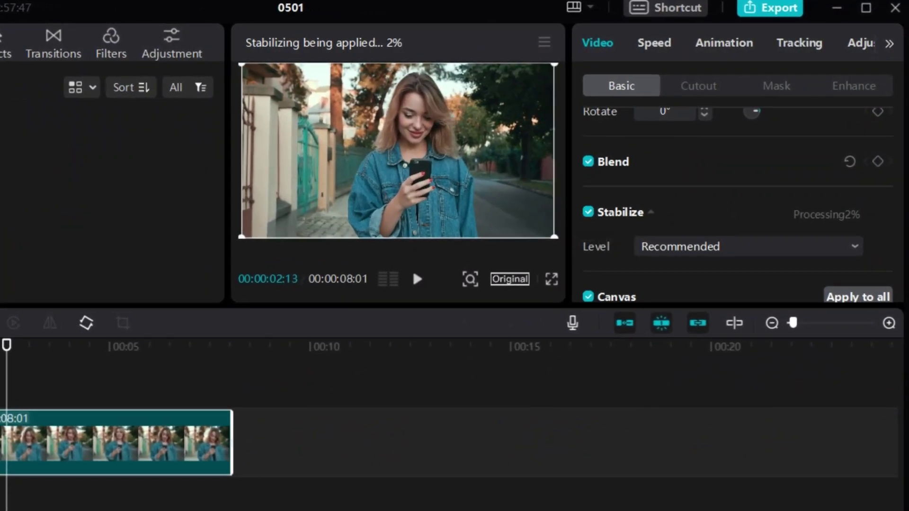
left_click(589, 212)
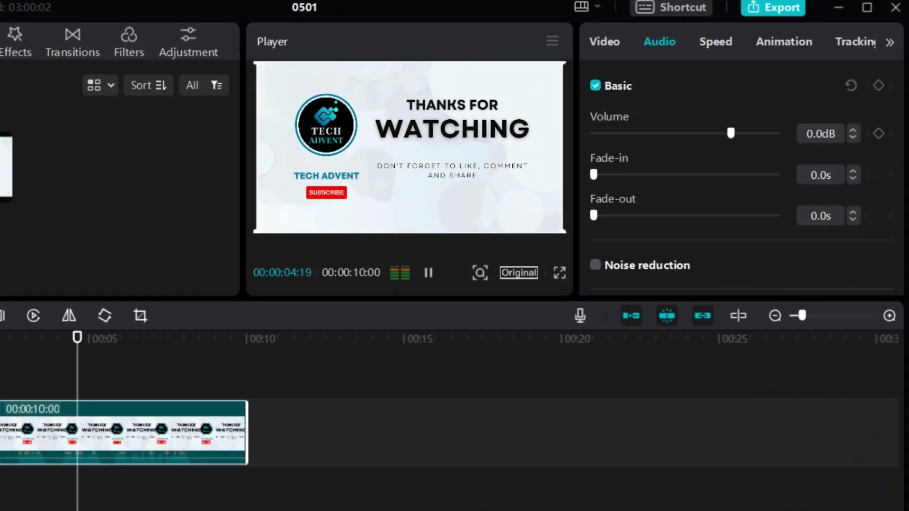
left_click(595, 265)
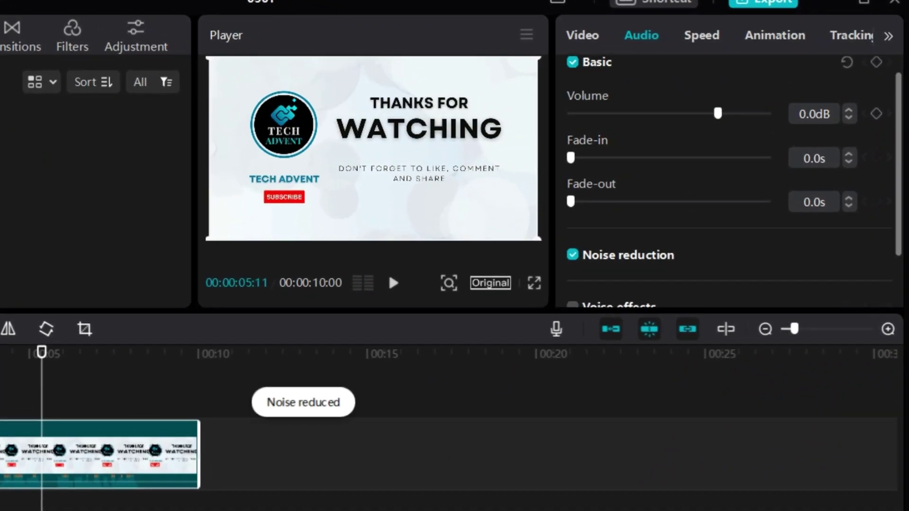
key("space")
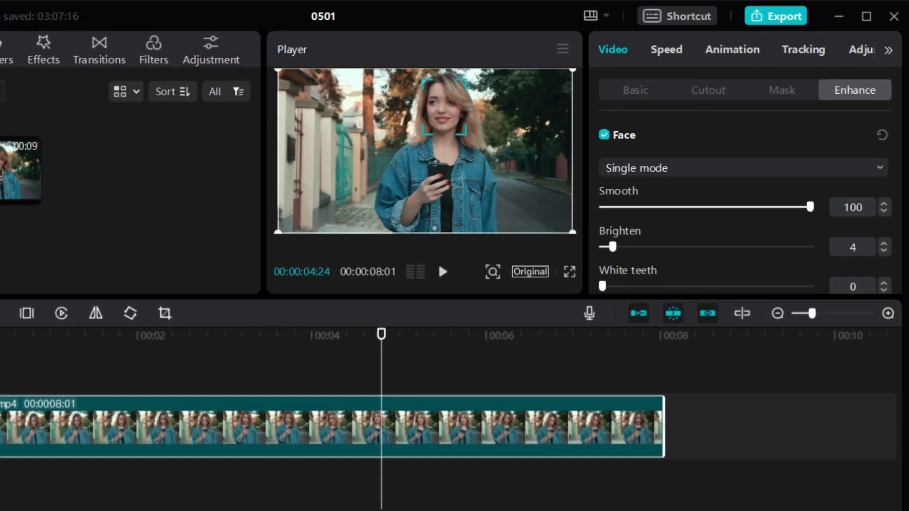
- Set the face enhancement to Brighten 54, Thin Face -37 and Chin Length about -19
left_click_drag(612, 247, 716, 246)
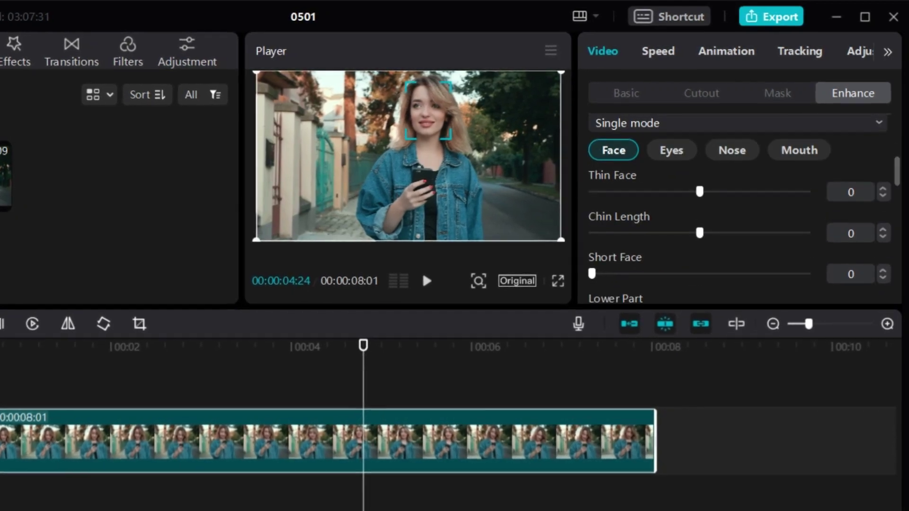
left_click_drag(701, 192, 615, 193)
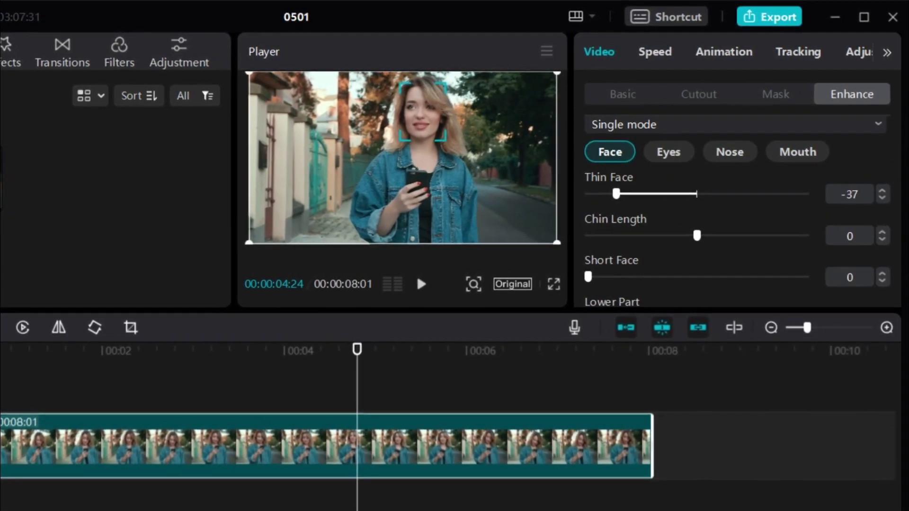
left_click_drag(698, 235, 652, 237)
mouse_move(586, 280)
left_mouse_down()
mouse_move(790, 283)
mouse_move(580, 283)
left_mouse_up()
scroll(734, 237, "down", 2)
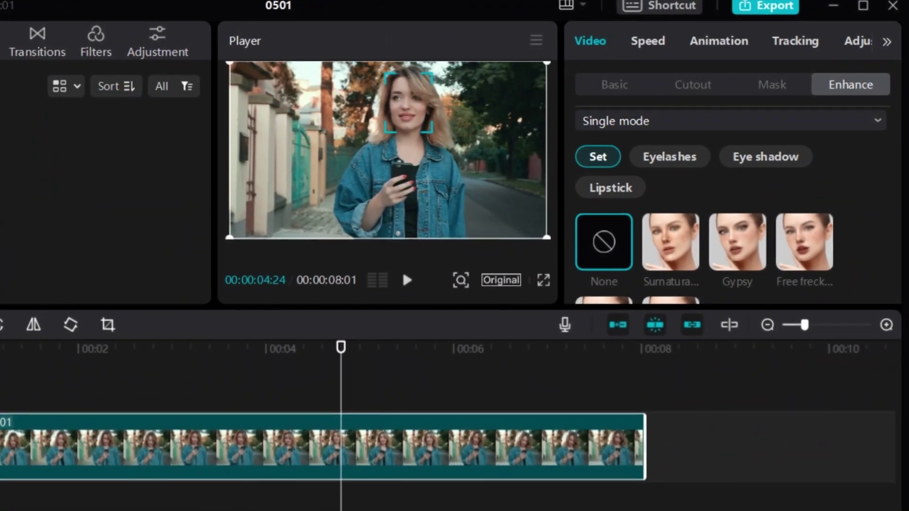
- Apply the Free freckles makeup set, try Rudy lipstick, then settle on Mouth Black
left_click(806, 240)
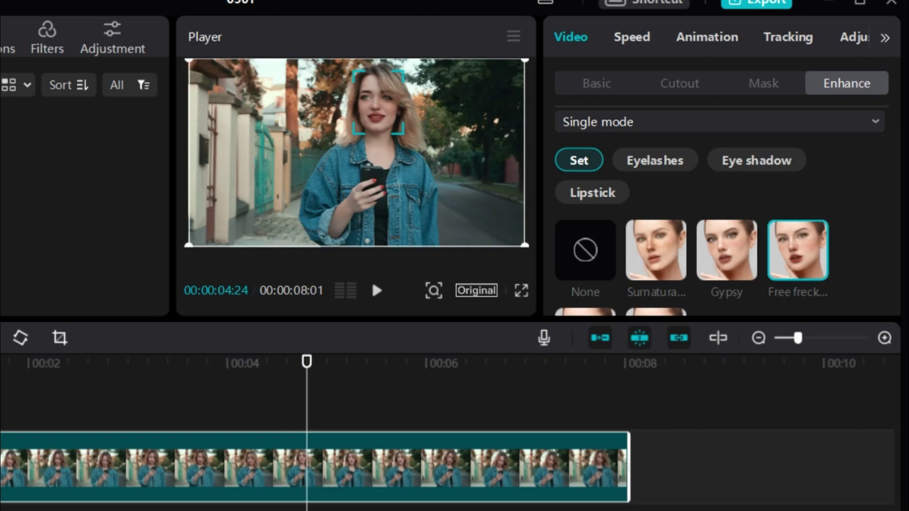
scroll(725, 213, "down", 2)
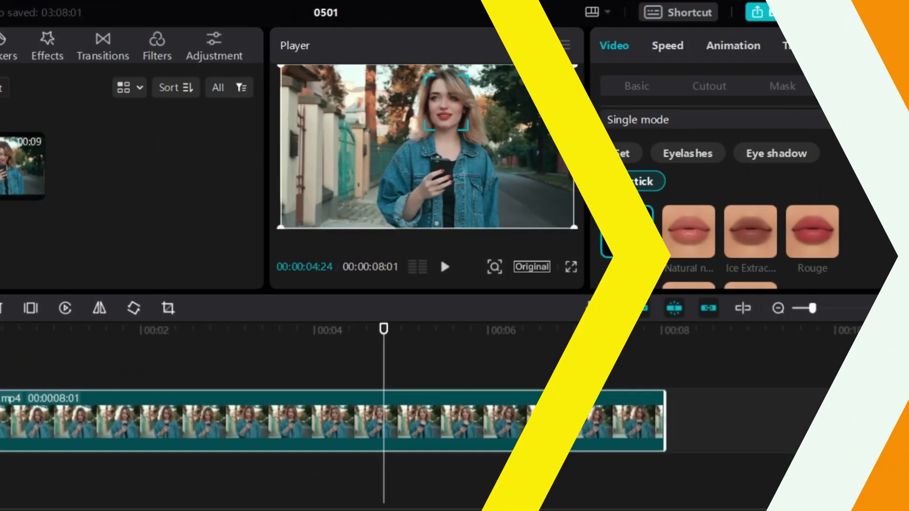
scroll(739, 213, "down", 1)
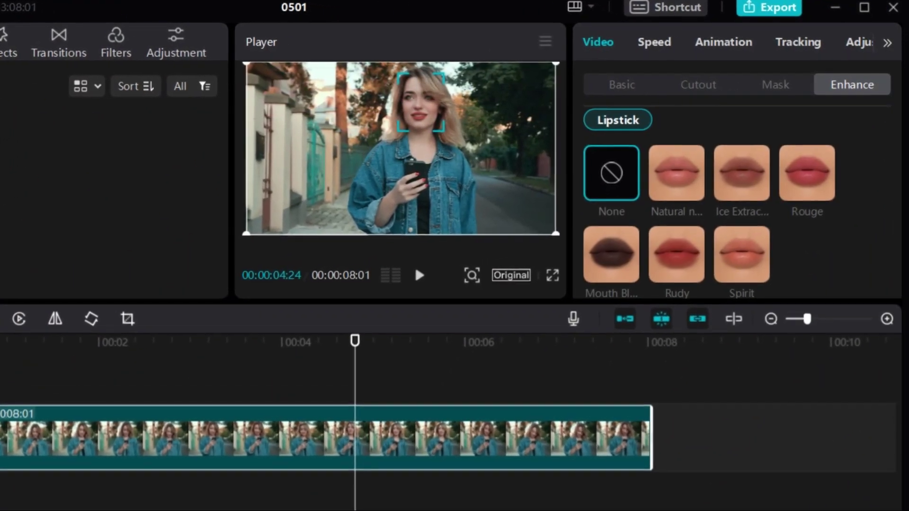
left_click(680, 253)
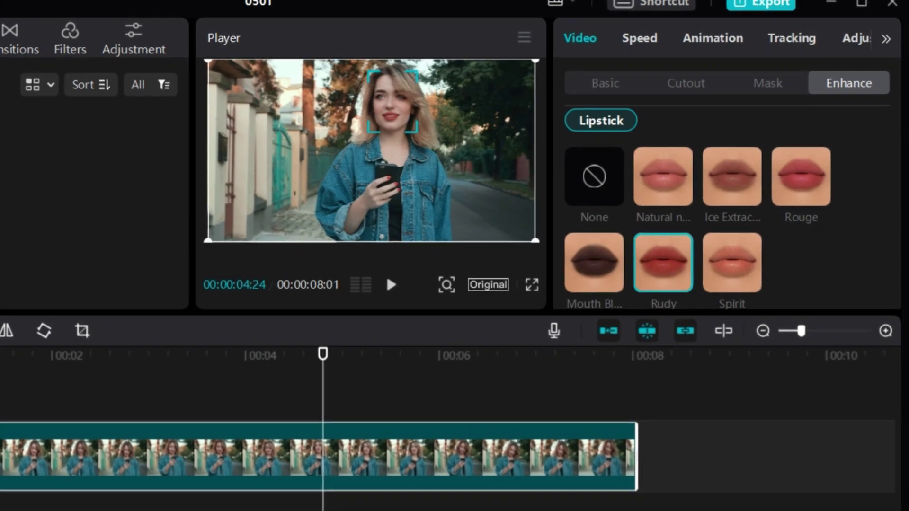
left_click(599, 261)
scroll(720, 213, "down", 2)
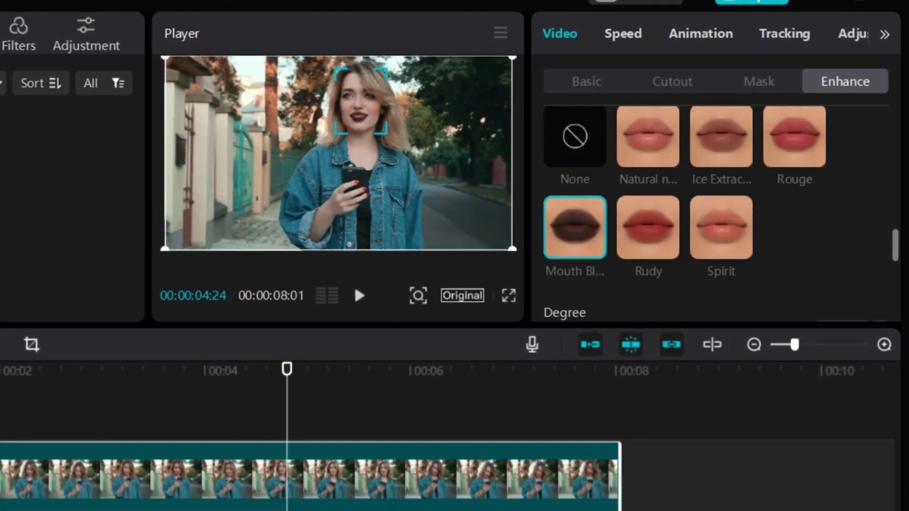